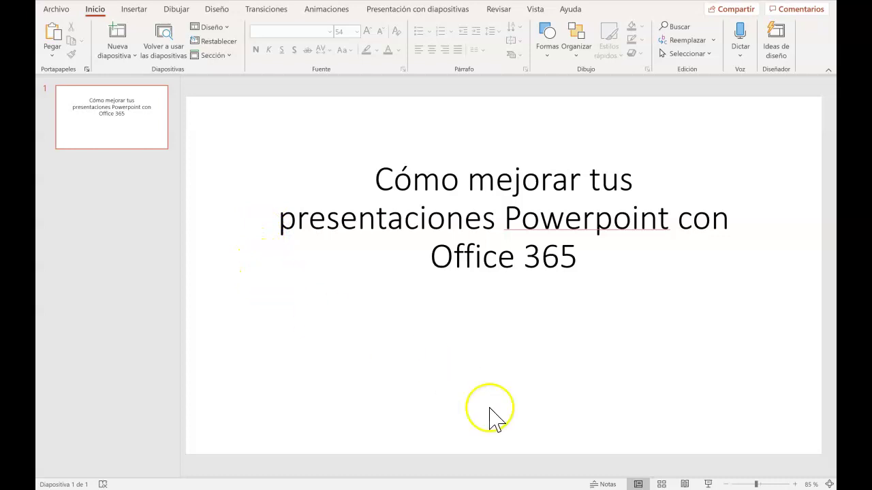
- Bring the El periodo de entreguerras deck to the front and reopen Ideas de diseño
{"action": "mouse_move", "coordinate": [537, 487]}
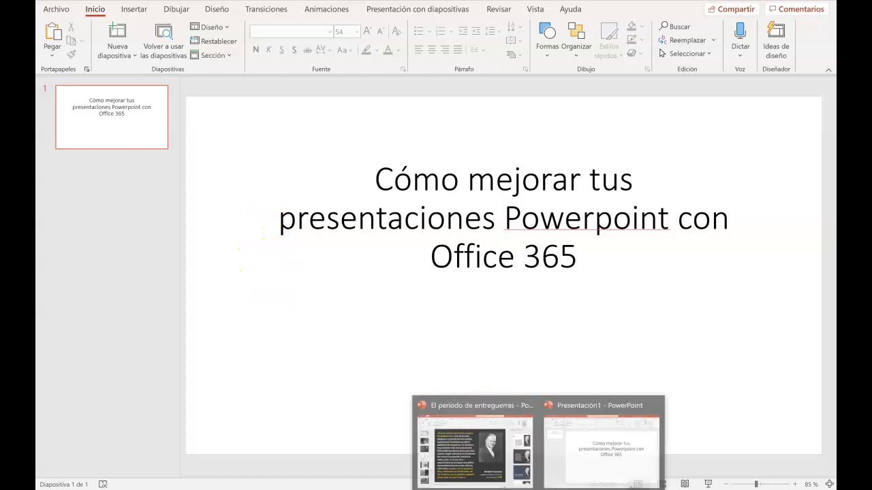
{"action": "left_click", "coordinate": [481, 461]}
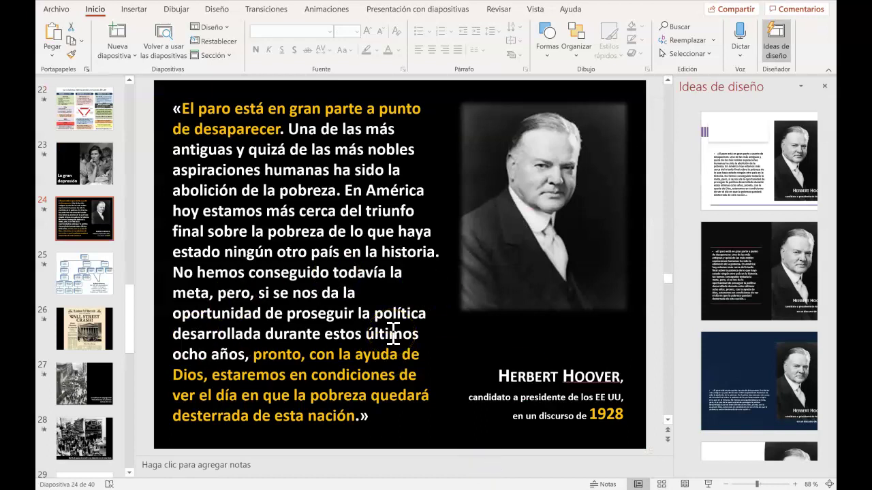
{"action": "left_click", "coordinate": [781, 39]}
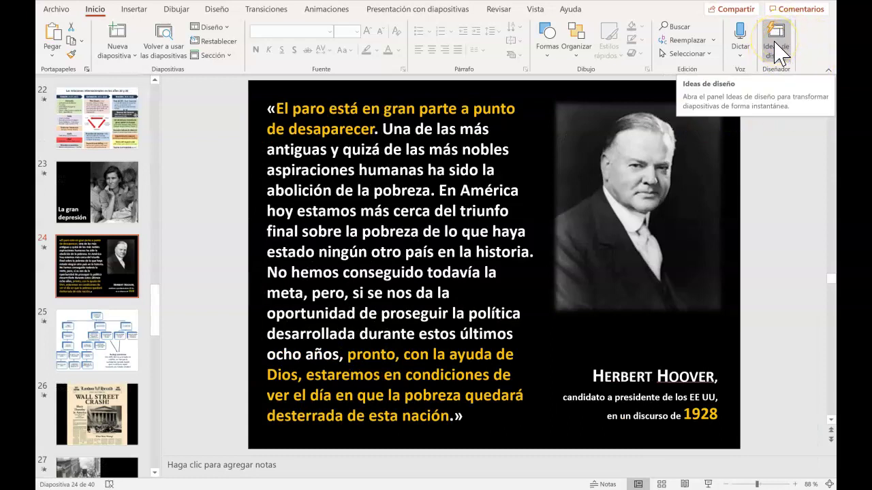
{"action": "left_click", "coordinate": [778, 49]}
{"action": "left_click", "coordinate": [779, 48]}
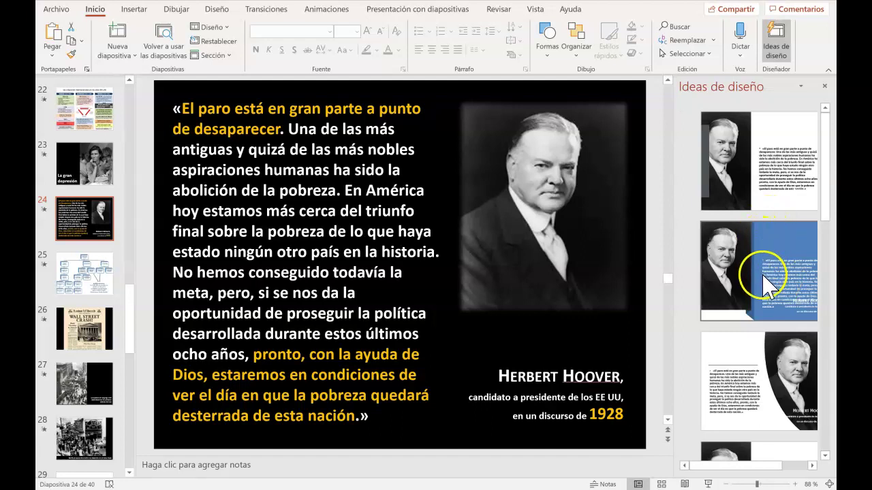
- Try the circular-portrait design on slide 24's Hoover quote
{"action": "scroll", "coordinate": [784, 276], "scroll_direction": "down", "scroll_amount": 3}
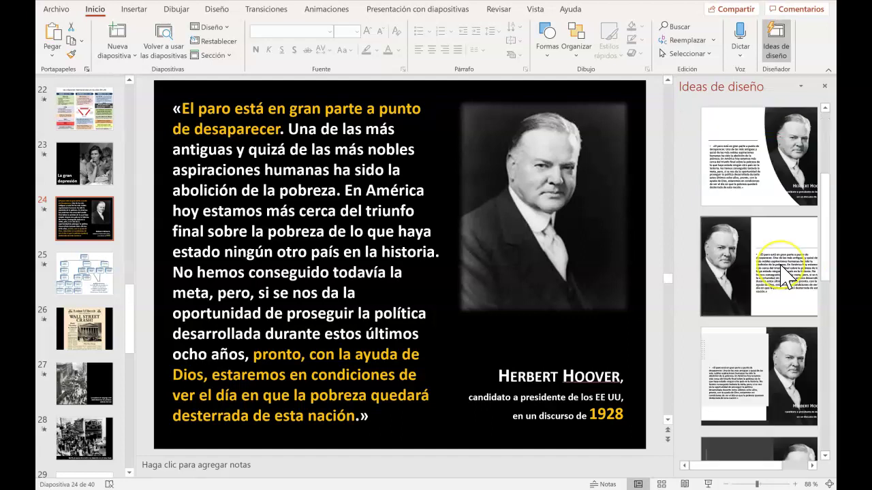
{"action": "scroll", "coordinate": [787, 276], "scroll_direction": "down", "scroll_amount": 2}
{"action": "scroll", "coordinate": [786, 276], "scroll_direction": "down", "scroll_amount": 2}
{"action": "scroll", "coordinate": [787, 276], "scroll_direction": "down", "scroll_amount": 1}
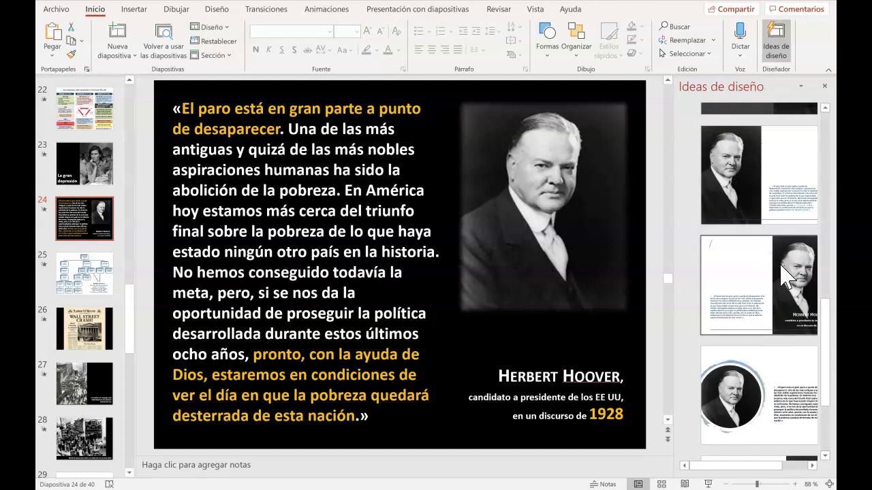
{"action": "scroll", "coordinate": [787, 276], "scroll_direction": "down", "scroll_amount": 1}
{"action": "scroll", "coordinate": [783, 276], "scroll_direction": "down", "scroll_amount": 1}
{"action": "left_click", "coordinate": [777, 270]}
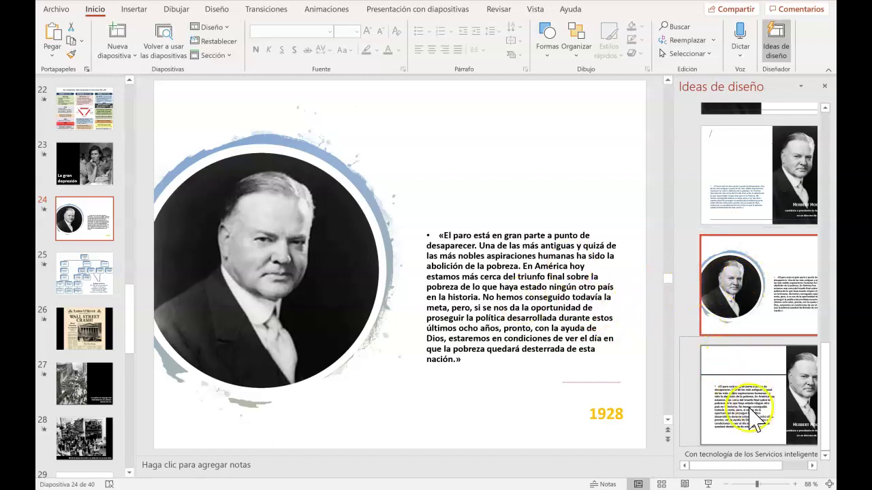
- Switch slide 24 to the design with Hoover's portrait curving along the right
{"action": "scroll", "coordinate": [750, 395], "scroll_direction": "down", "scroll_amount": 1}
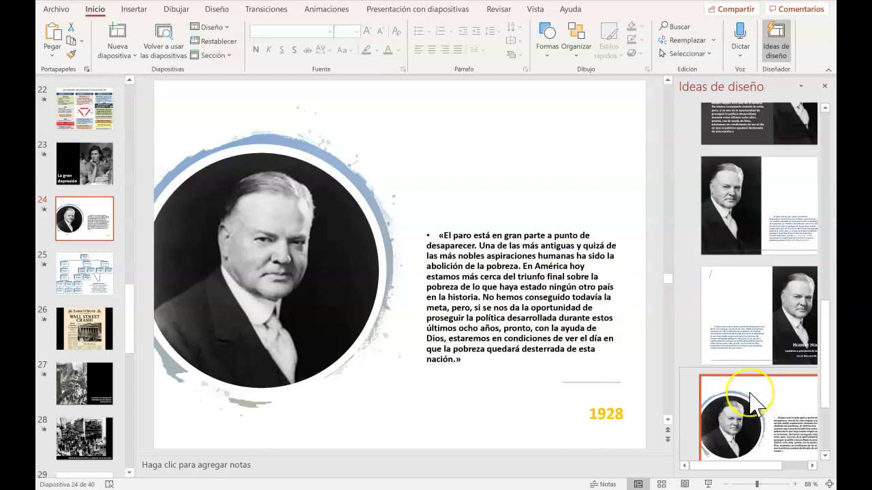
{"action": "scroll", "coordinate": [750, 395], "scroll_direction": "down", "scroll_amount": 2}
{"action": "scroll", "coordinate": [750, 395], "scroll_direction": "down", "scroll_amount": 1}
{"action": "scroll", "coordinate": [750, 393], "scroll_direction": "down", "scroll_amount": 1}
{"action": "scroll", "coordinate": [750, 395], "scroll_direction": "up", "scroll_amount": 1}
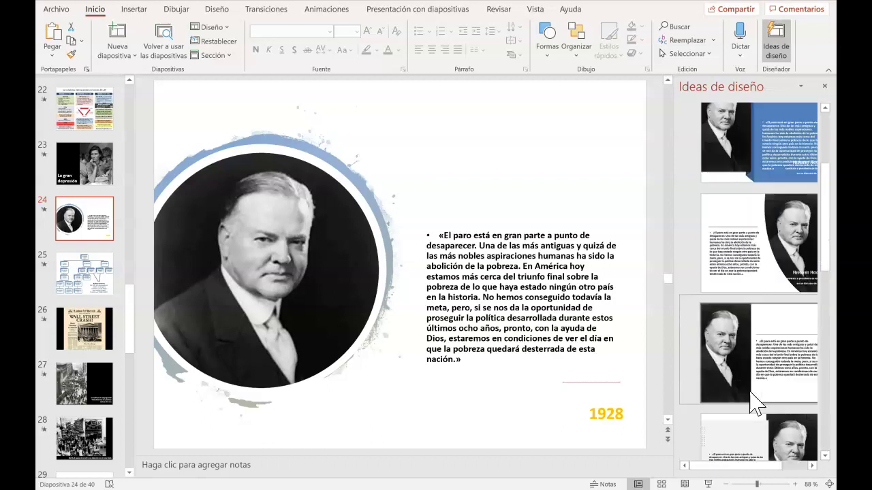
{"action": "scroll", "coordinate": [753, 384], "scroll_direction": "up", "scroll_amount": 1}
{"action": "scroll", "coordinate": [742, 389], "scroll_direction": "up", "scroll_amount": 1}
{"action": "scroll", "coordinate": [732, 394], "scroll_direction": "up", "scroll_amount": 1}
{"action": "scroll", "coordinate": [734, 398], "scroll_direction": "down", "scroll_amount": 1}
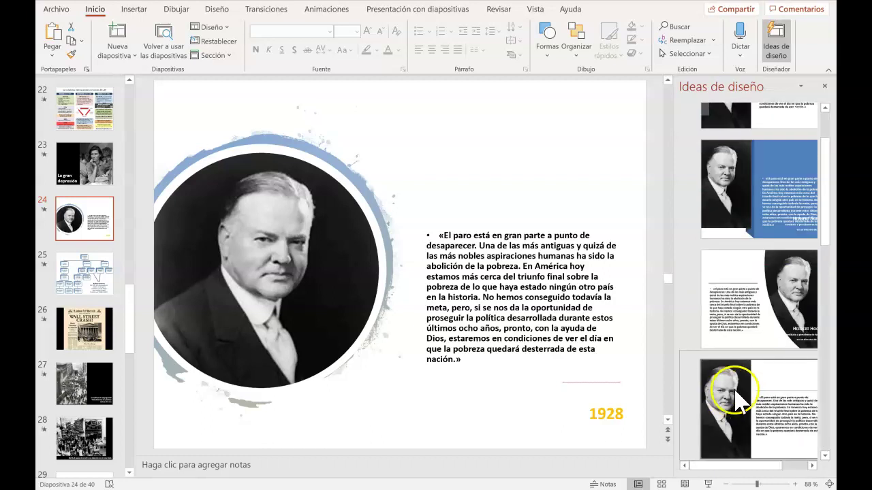
{"action": "left_click", "coordinate": [757, 320]}
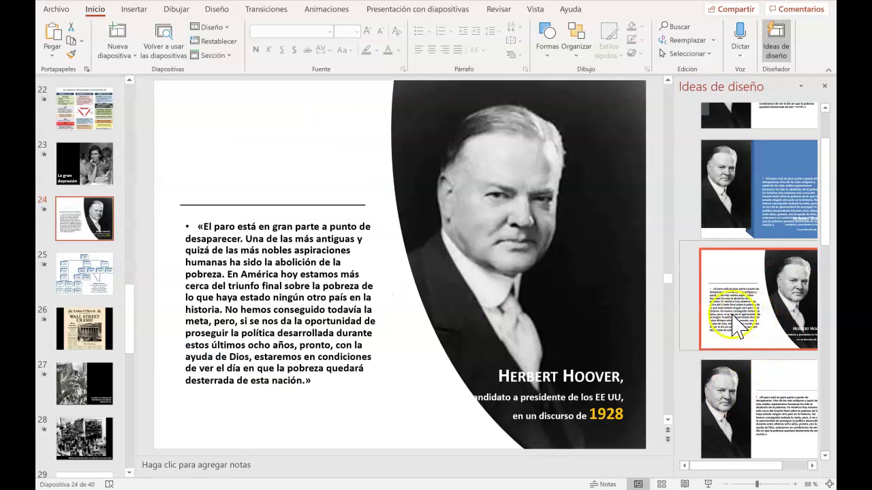
{"action": "left_click", "coordinate": [571, 300]}
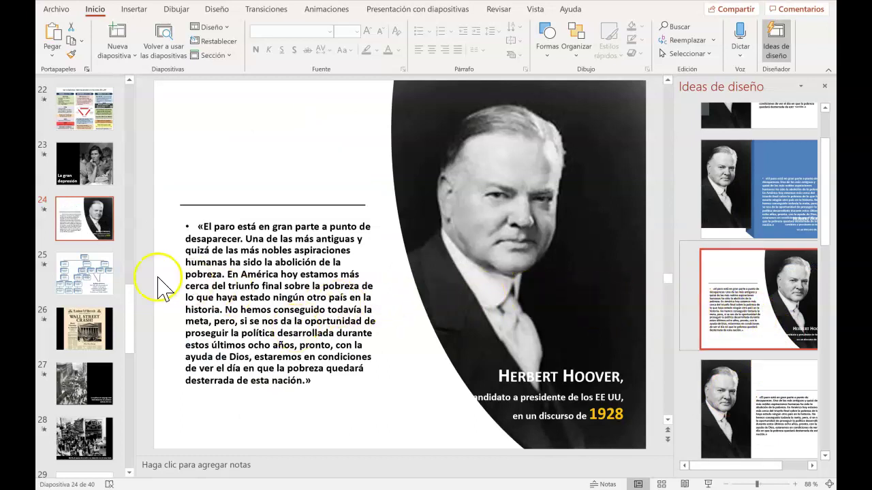
- Go to slide 26 and, after trying the grey-arc design, apply the cream oval design
{"action": "left_click", "coordinate": [103, 294]}
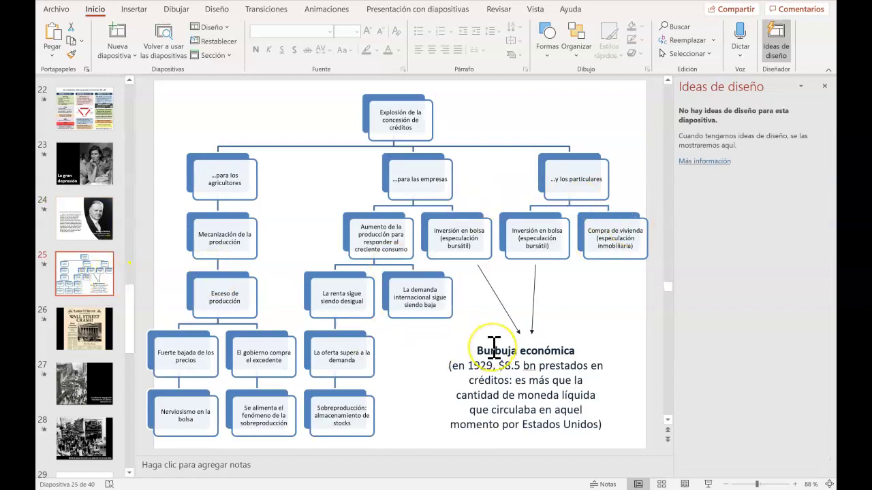
{"action": "left_click", "coordinate": [87, 335]}
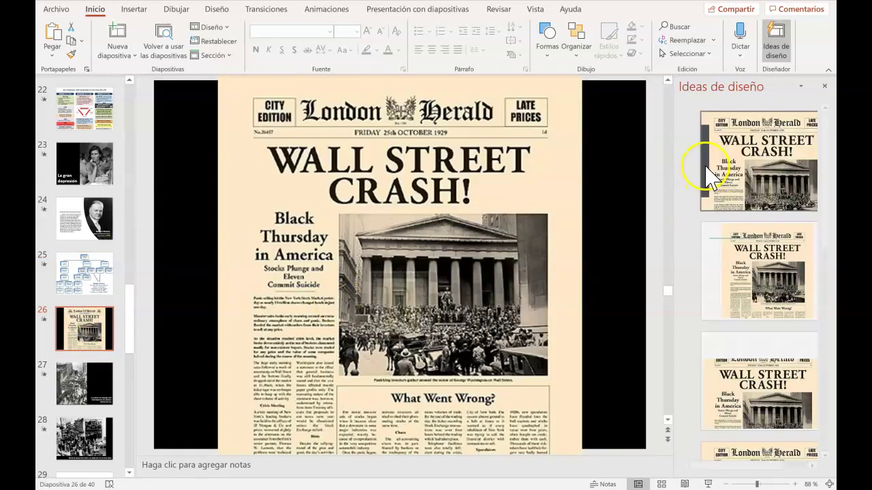
{"action": "scroll", "coordinate": [770, 263], "scroll_direction": "down", "scroll_amount": 5}
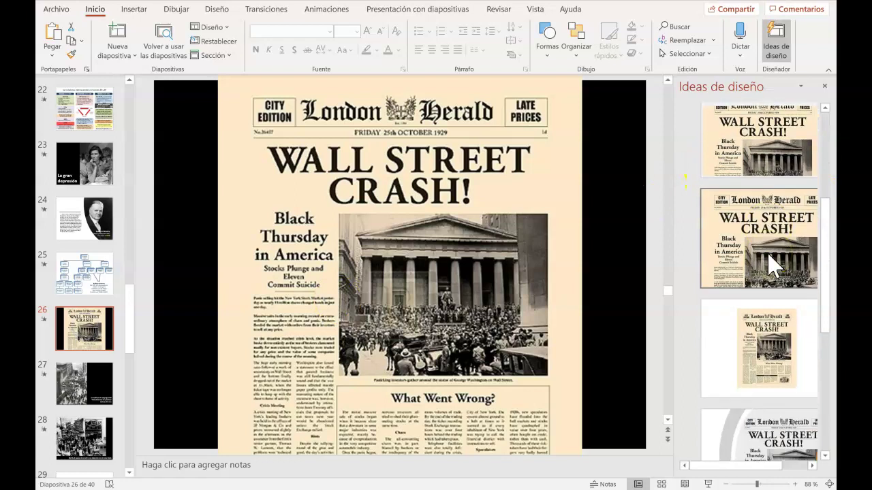
{"action": "scroll", "coordinate": [770, 263], "scroll_direction": "down", "scroll_amount": 2}
{"action": "left_click", "coordinate": [767, 273]}
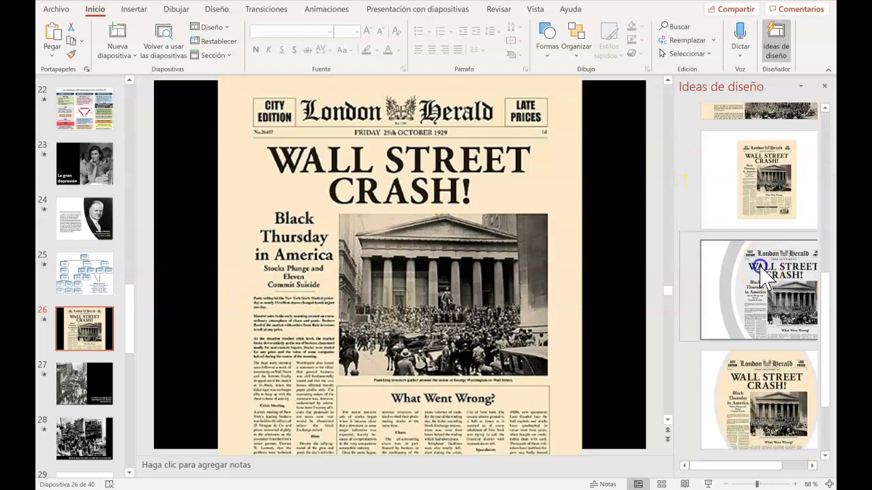
{"action": "scroll", "coordinate": [788, 408], "scroll_direction": "down", "scroll_amount": 3}
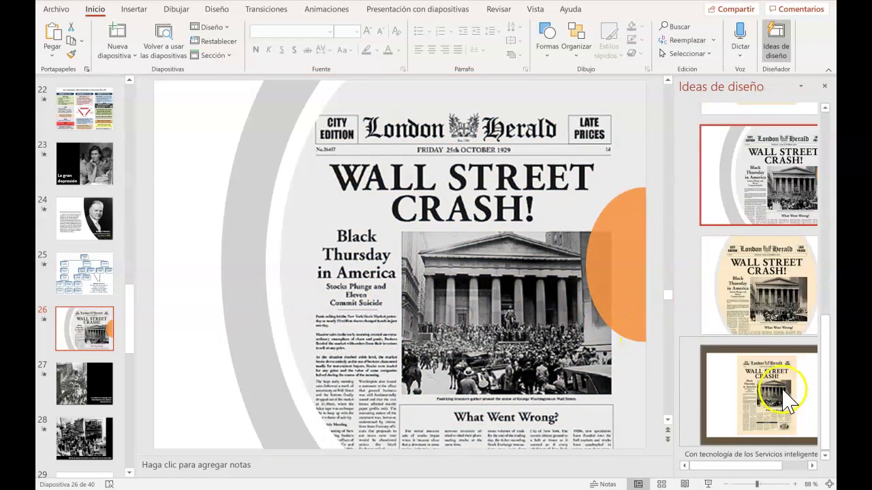
{"action": "left_click", "coordinate": [775, 317]}
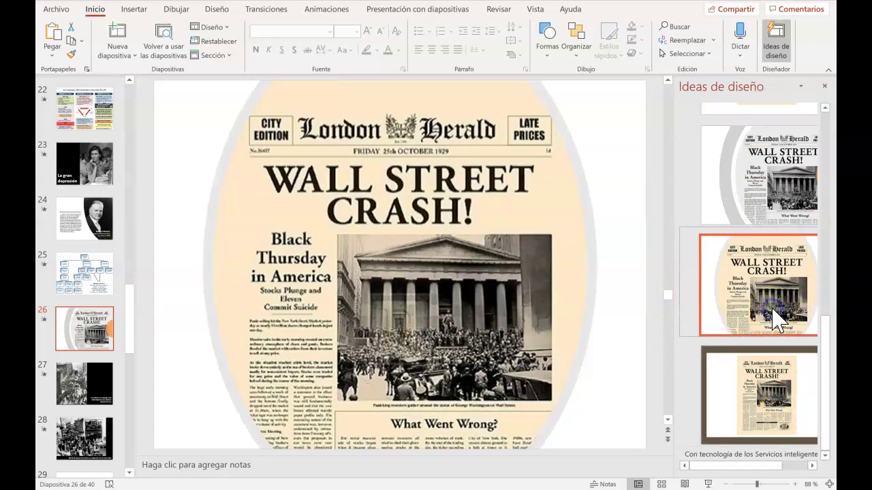
- On slide 27, apply the design with the crowd photo curving right beside enlarged caption text
{"action": "scroll", "coordinate": [96, 354], "scroll_direction": "down", "scroll_amount": 2}
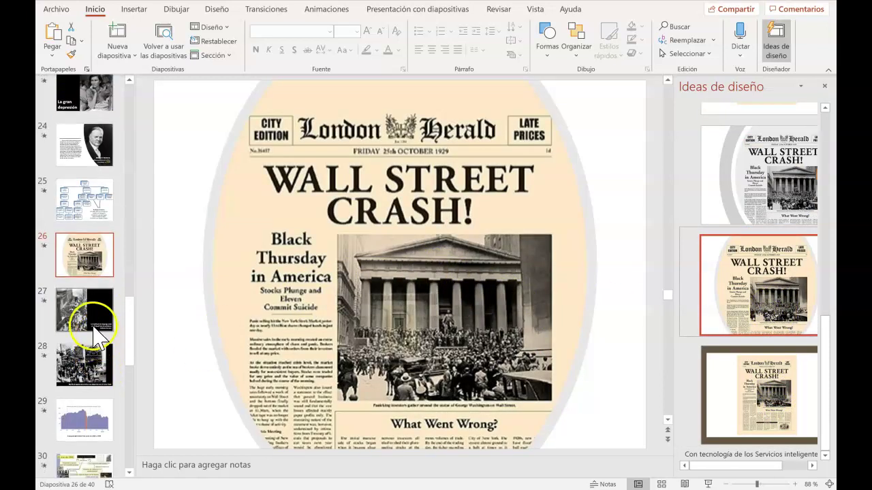
{"action": "left_click", "coordinate": [99, 317]}
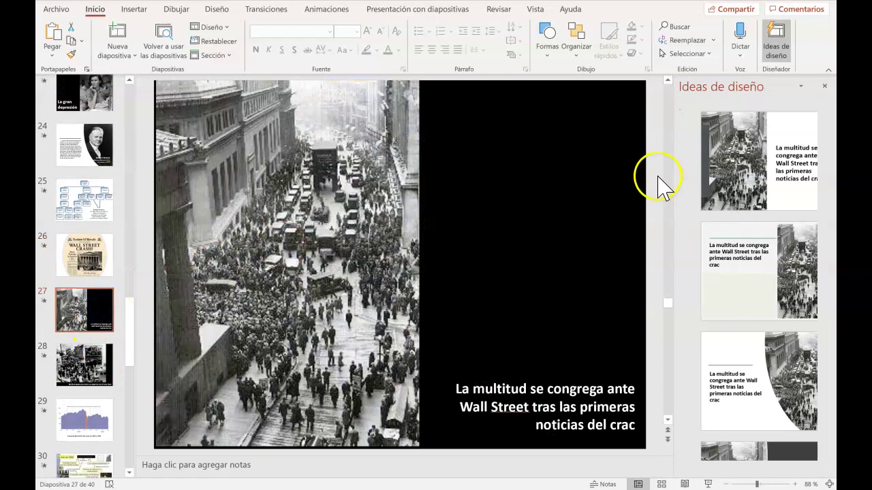
{"action": "left_click", "coordinate": [803, 186]}
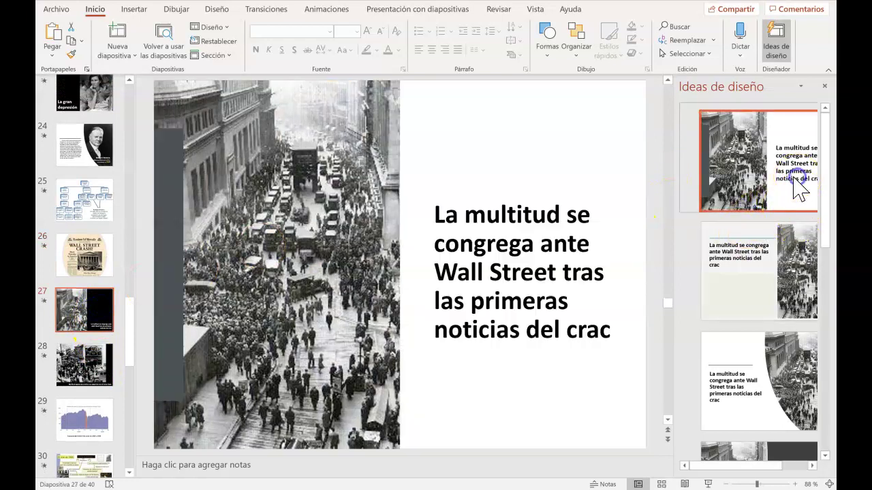
{"action": "left_click", "coordinate": [788, 382]}
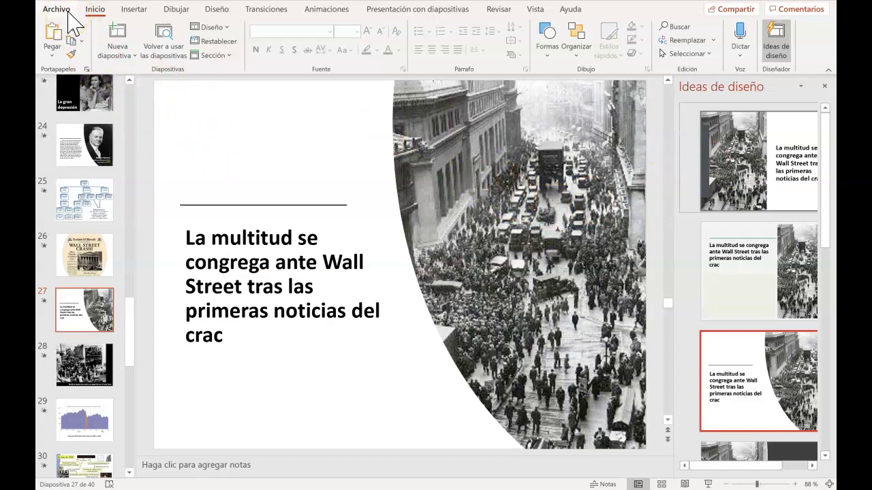
- Open Archivo > Nuevo and browse templates such as Madison, Atlas and Galería
{"action": "left_click", "coordinate": [68, 14]}
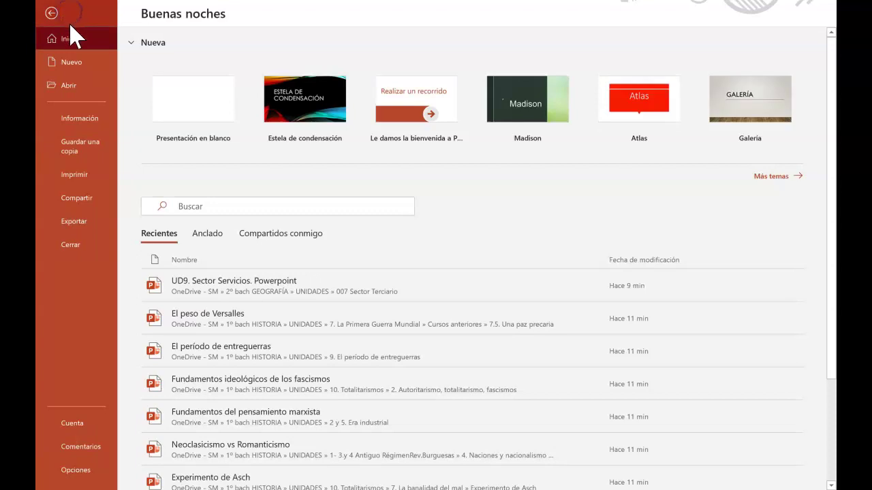
{"action": "left_click", "coordinate": [78, 67]}
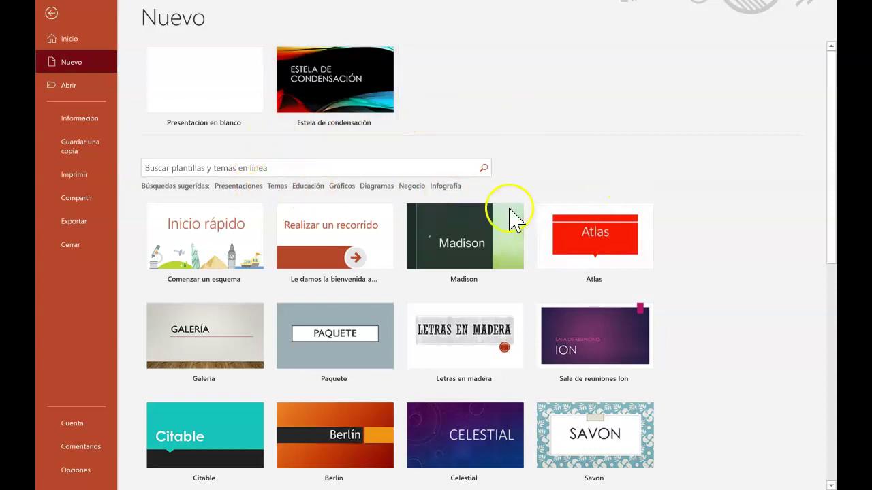
{"action": "scroll", "coordinate": [522, 308], "scroll_direction": "down", "scroll_amount": 3}
{"action": "scroll", "coordinate": [522, 307], "scroll_direction": "down", "scroll_amount": 4}
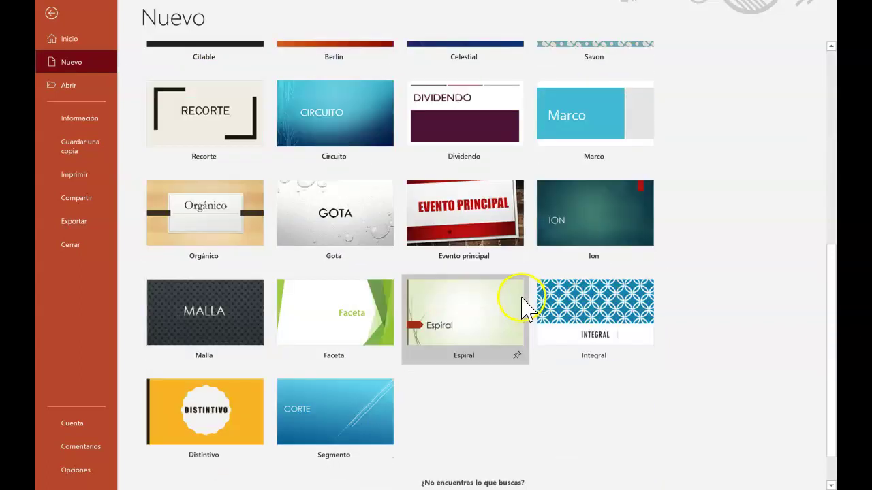
{"action": "scroll", "coordinate": [520, 306], "scroll_direction": "up", "scroll_amount": 3}
{"action": "scroll", "coordinate": [515, 301], "scroll_direction": "up", "scroll_amount": 3}
{"action": "scroll", "coordinate": [514, 296], "scroll_direction": "up", "scroll_amount": 1}
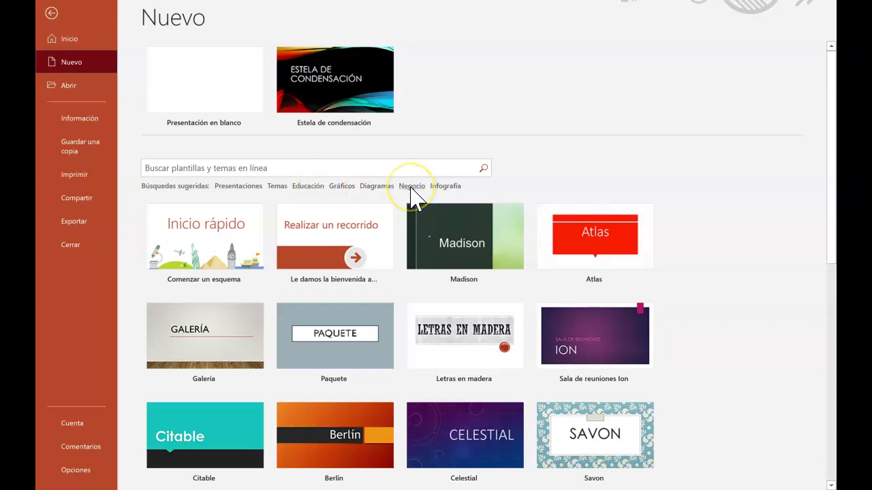
- Search the Educación templates and scroll down to the blue book-stack template
{"action": "left_click", "coordinate": [316, 187]}
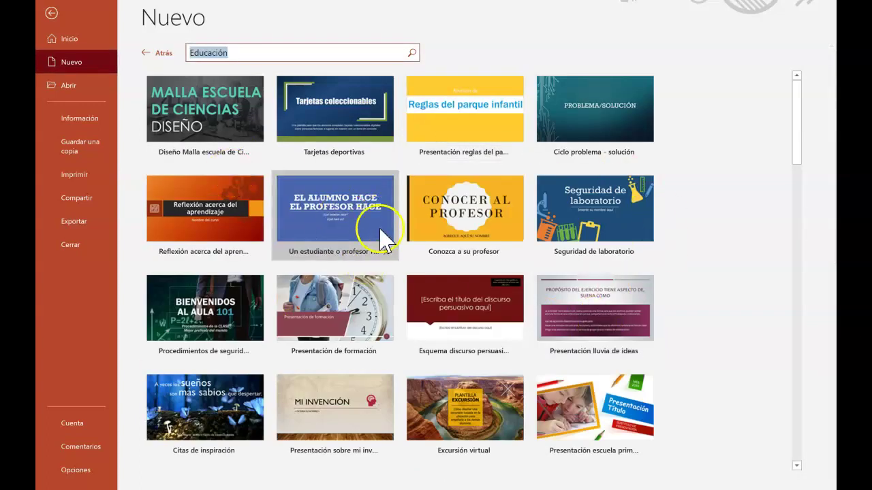
{"action": "scroll", "coordinate": [380, 258], "scroll_direction": "down", "scroll_amount": 1}
{"action": "scroll", "coordinate": [380, 258], "scroll_direction": "down", "scroll_amount": 2}
{"action": "scroll", "coordinate": [381, 258], "scroll_direction": "down", "scroll_amount": 2}
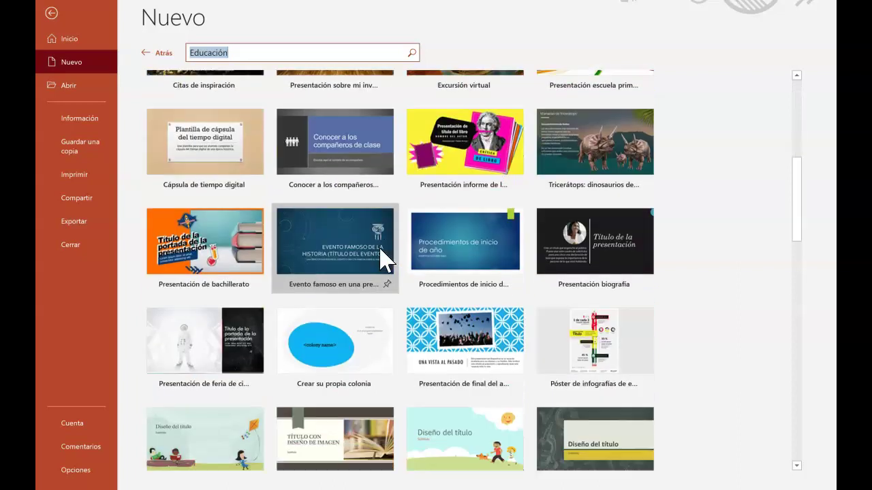
{"action": "scroll", "coordinate": [381, 257], "scroll_direction": "down", "scroll_amount": 1}
{"action": "scroll", "coordinate": [380, 258], "scroll_direction": "down", "scroll_amount": 4}
{"action": "scroll", "coordinate": [380, 258], "scroll_direction": "down", "scroll_amount": 1}
{"action": "scroll", "coordinate": [380, 258], "scroll_direction": "down", "scroll_amount": 2}
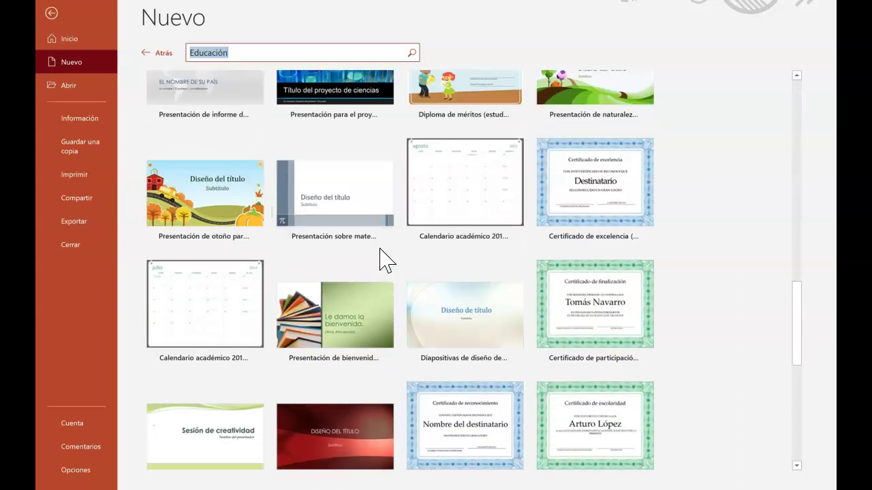
{"action": "scroll", "coordinate": [600, 272], "scroll_direction": "down", "scroll_amount": 2}
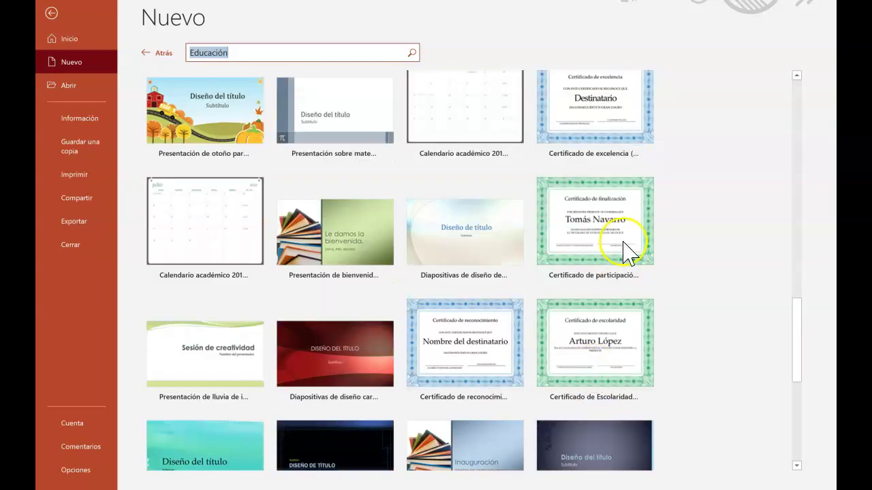
{"action": "scroll", "coordinate": [538, 256], "scroll_direction": "down", "scroll_amount": 3}
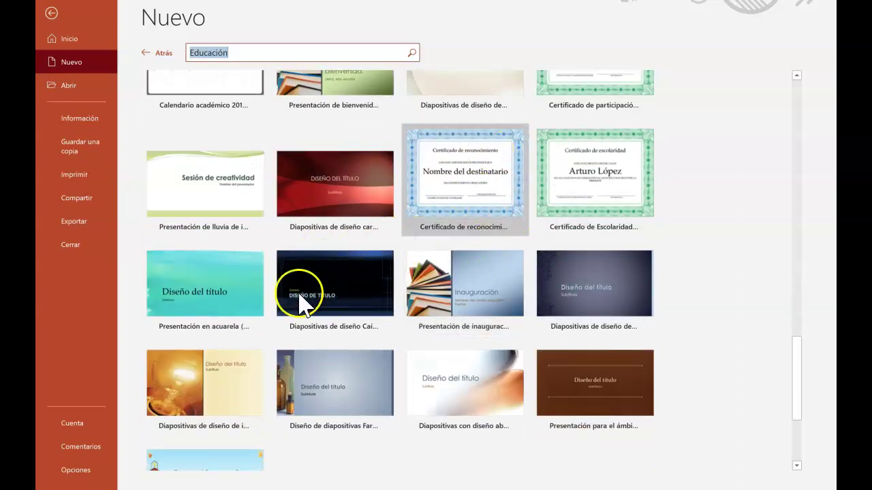
{"action": "scroll", "coordinate": [245, 327], "scroll_direction": "down", "scroll_amount": 1}
{"action": "scroll", "coordinate": [342, 278], "scroll_direction": "down", "scroll_amount": 2}
{"action": "scroll", "coordinate": [360, 311], "scroll_direction": "down", "scroll_amount": 1}
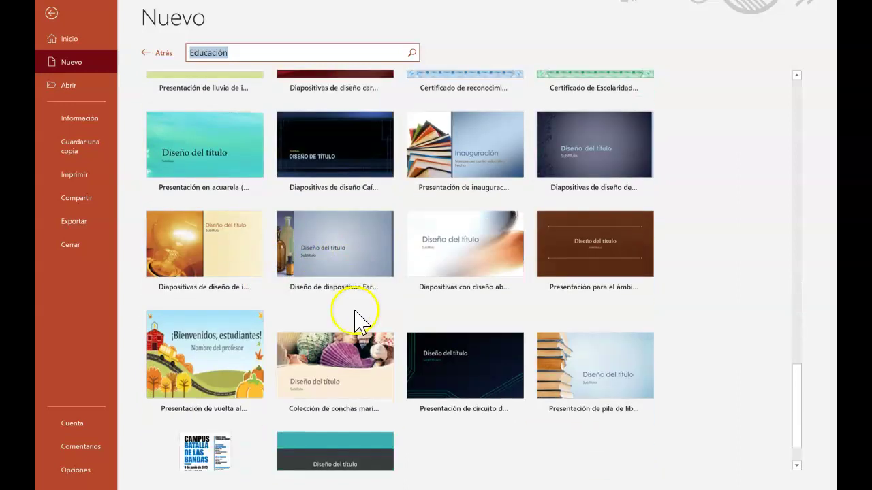
{"action": "scroll", "coordinate": [351, 327], "scroll_direction": "down", "scroll_amount": 1}
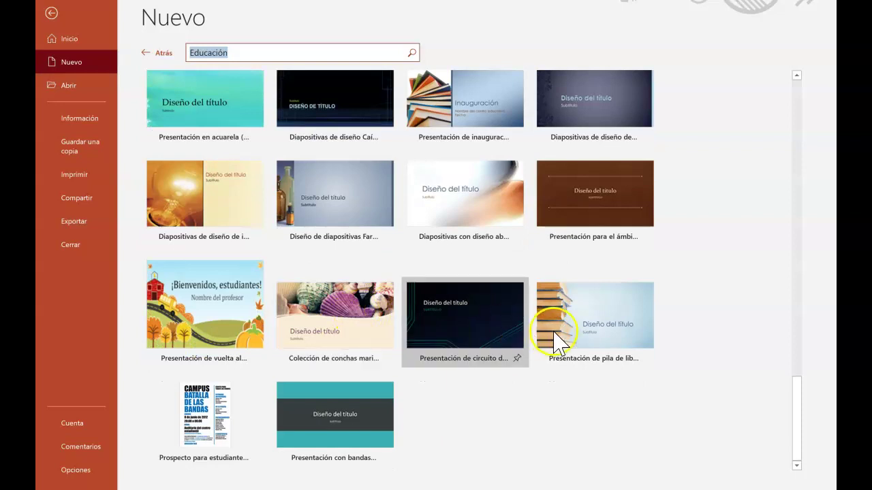
- Create a presentation from 'Presentación de pila de libros azul (panorámica)'
{"action": "left_click", "coordinate": [611, 334]}
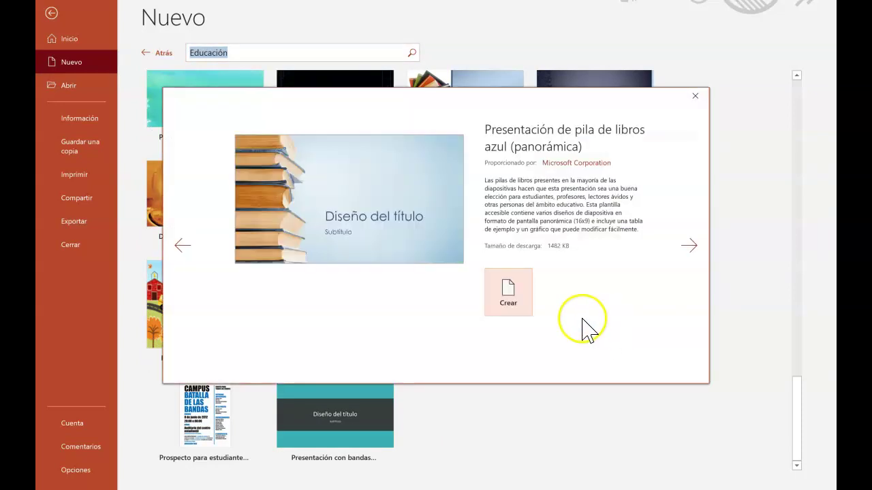
{"action": "left_click", "coordinate": [521, 305]}
{"action": "left_click", "coordinate": [583, 272]}
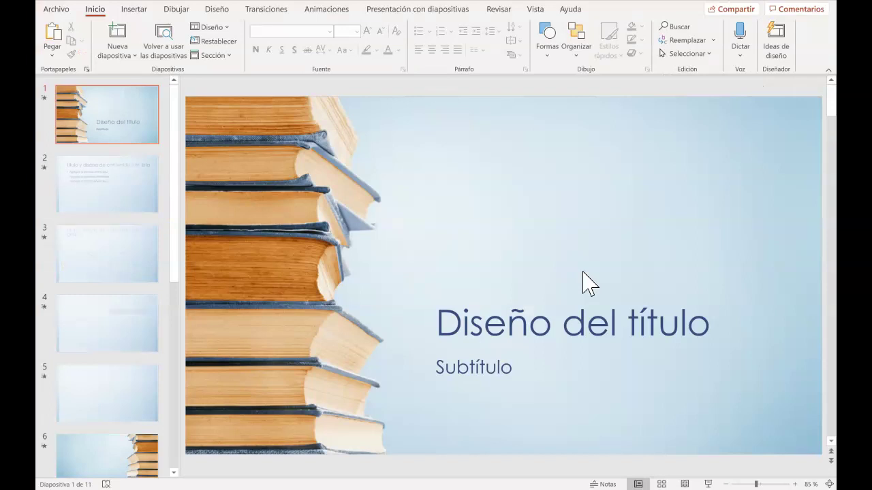
- Scroll through the 11 new book-stack slide thumbnails and back to the top
{"action": "scroll", "coordinate": [113, 205], "scroll_direction": "down", "scroll_amount": 3}
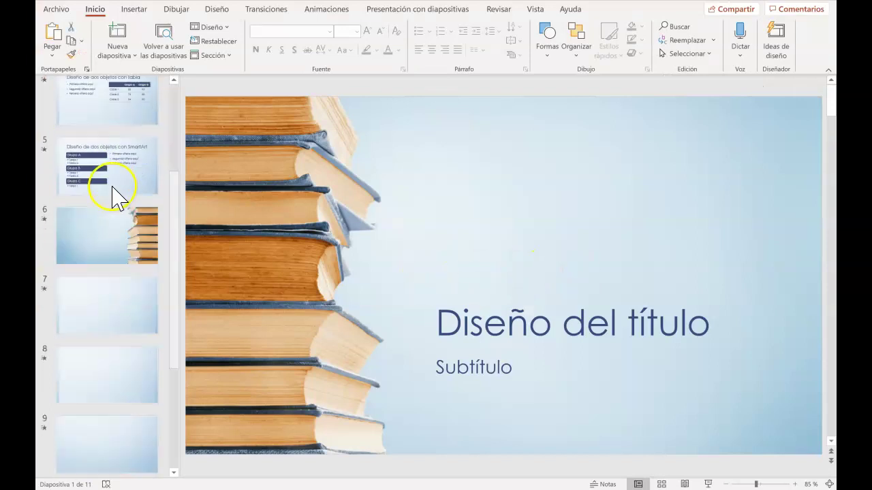
{"action": "scroll", "coordinate": [124, 239], "scroll_direction": "down", "scroll_amount": 2}
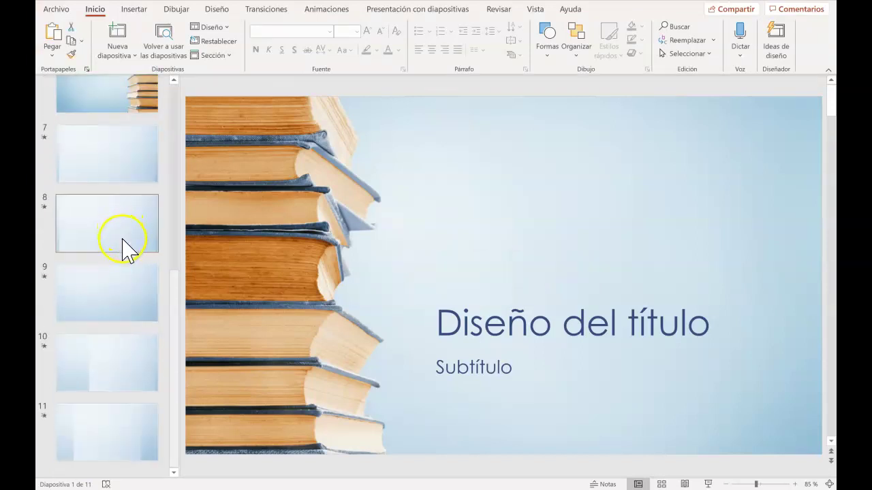
{"action": "scroll", "coordinate": [129, 289], "scroll_direction": "up", "scroll_amount": 5}
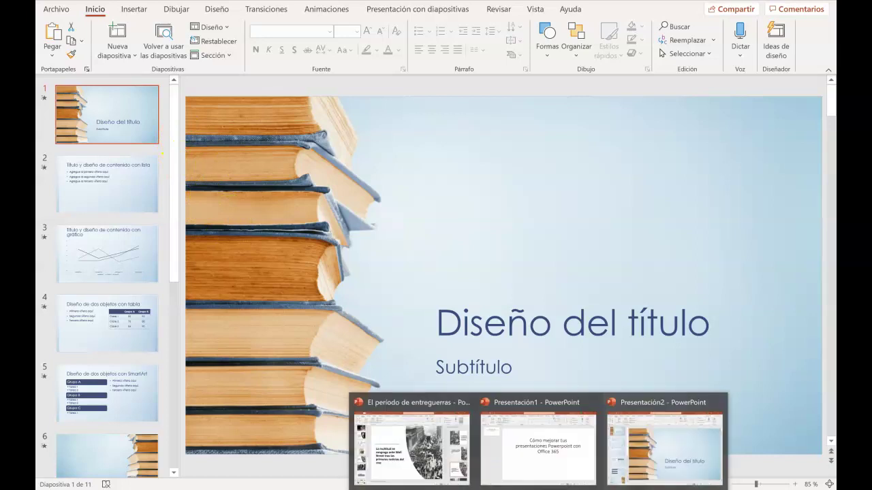
- In El periodo de entreguerras, select slides 27, 28, 29 and 31 and copy them
{"action": "left_click", "coordinate": [443, 463]}
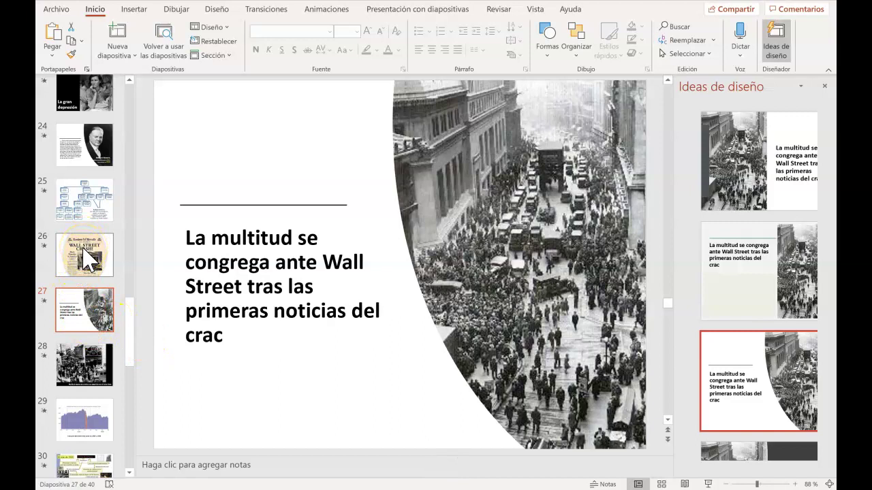
{"action": "scroll", "coordinate": [84, 259], "scroll_direction": "down", "scroll_amount": 3}
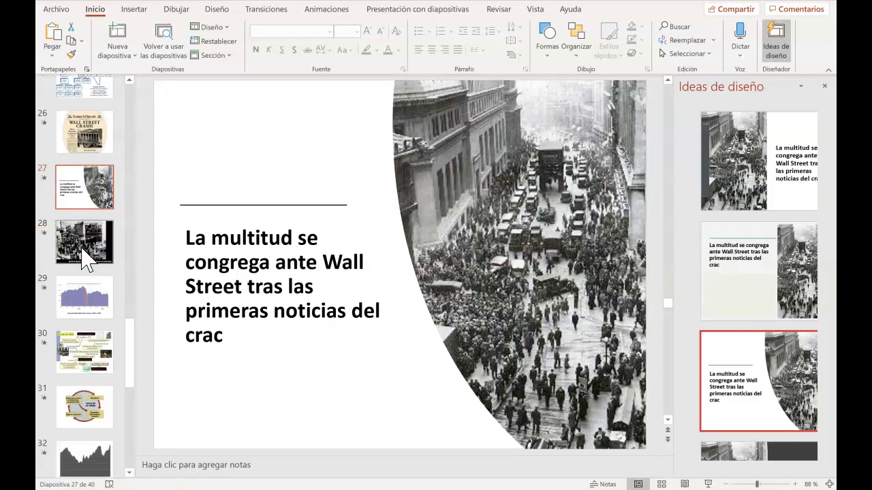
{"action": "left_click", "coordinate": [84, 259]}
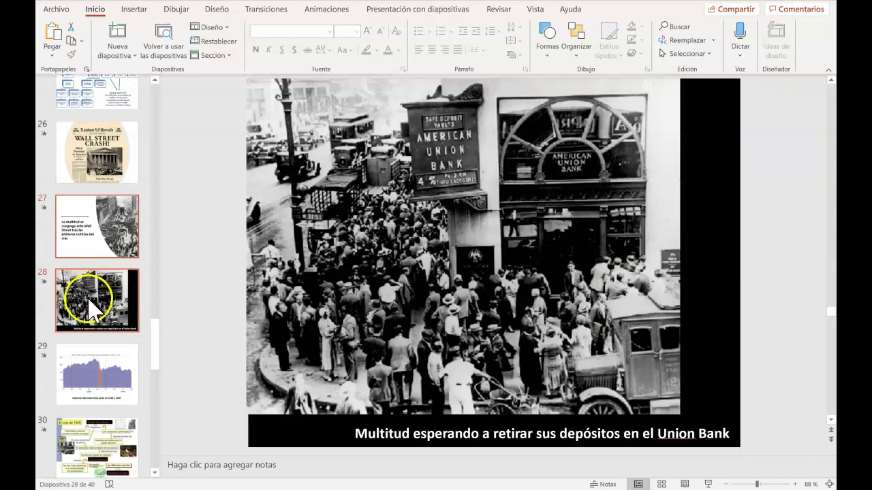
{"action": "left_click", "coordinate": [95, 372]}
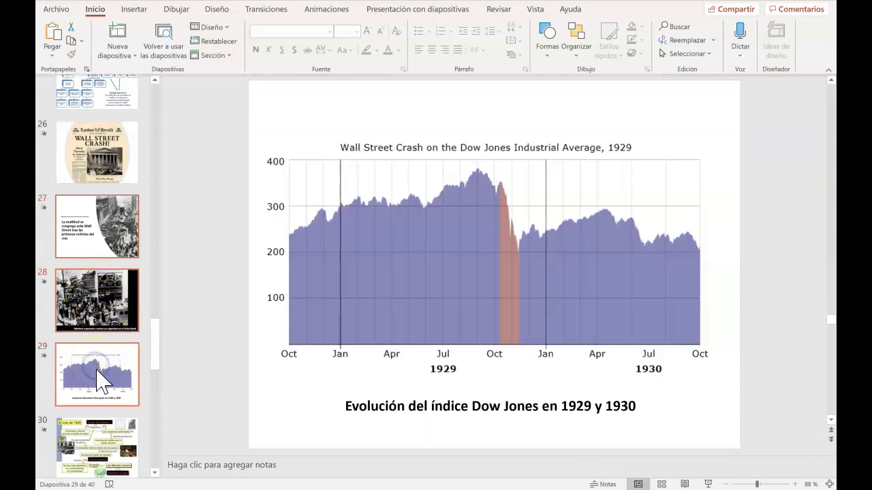
{"action": "left_click", "coordinate": [104, 314]}
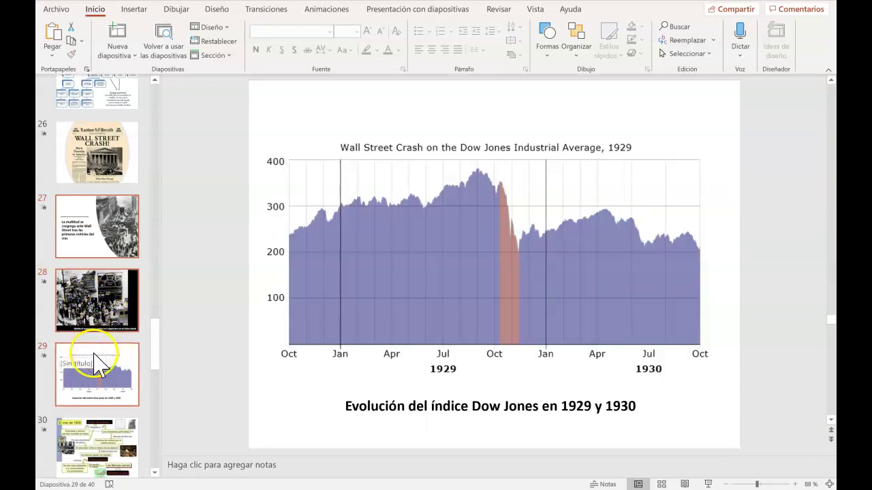
{"action": "scroll", "coordinate": [102, 347], "scroll_direction": "down", "scroll_amount": 3}
{"action": "scroll", "coordinate": [98, 337], "scroll_direction": "down", "scroll_amount": 2}
{"action": "left_click", "coordinate": [98, 329]}
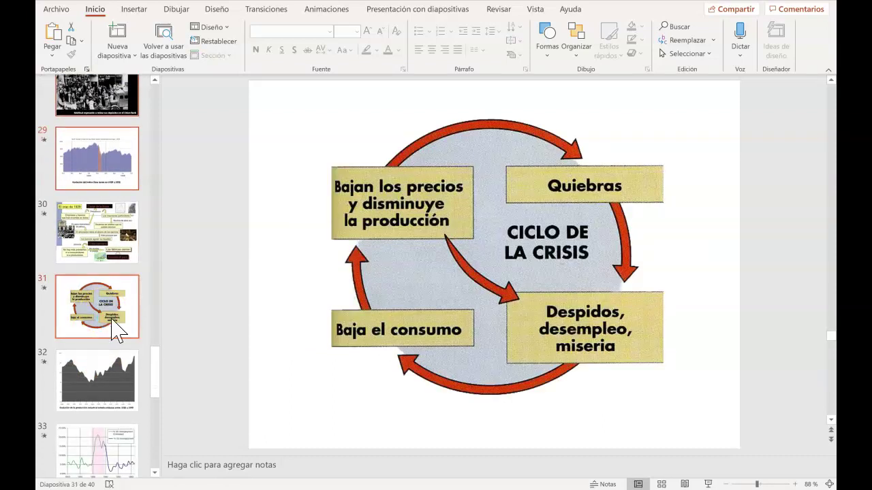
{"action": "left_click", "coordinate": [409, 418]}
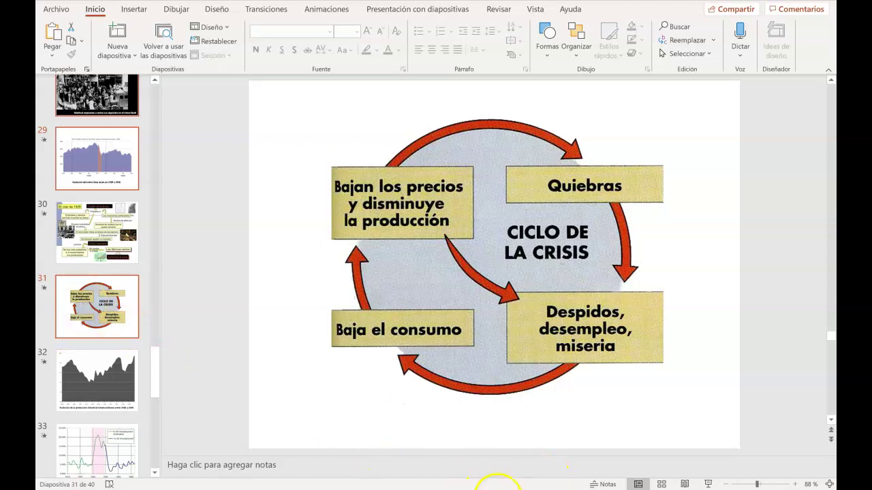
{"action": "mouse_move", "coordinate": [542, 489]}
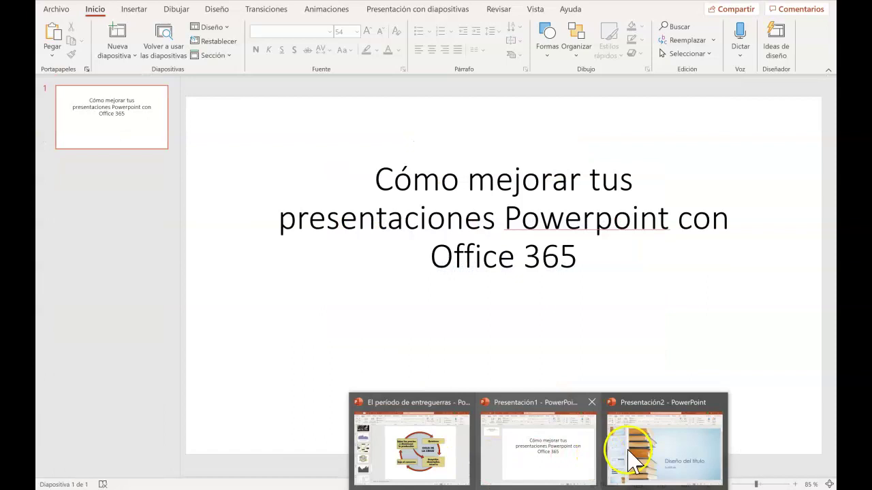
- In Presentación2, paste the copied slides after slide 5 with Usar tema de destino
{"action": "left_click", "coordinate": [617, 451]}
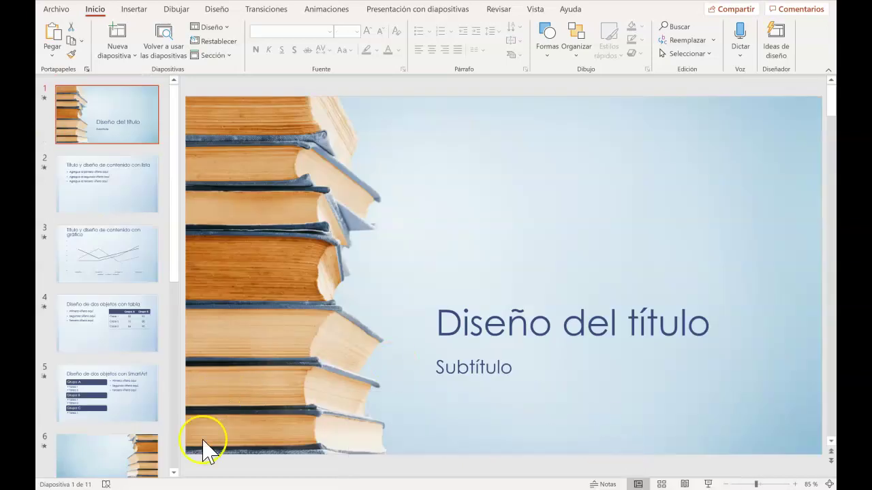
{"action": "right_click", "coordinate": [124, 429]}
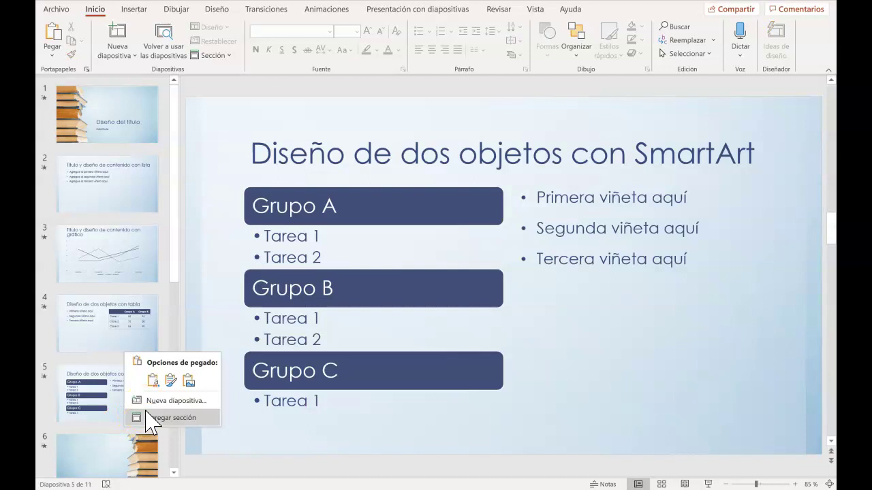
{"action": "left_click", "coordinate": [186, 384]}
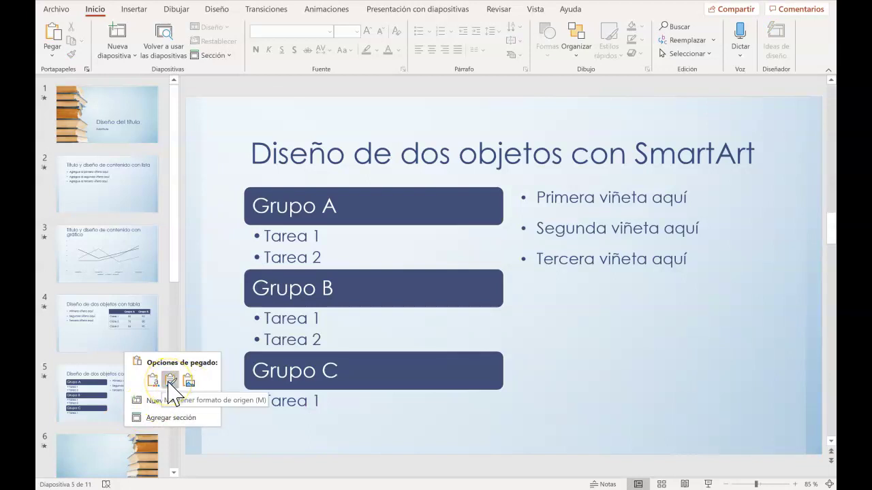
{"action": "left_click", "coordinate": [156, 383]}
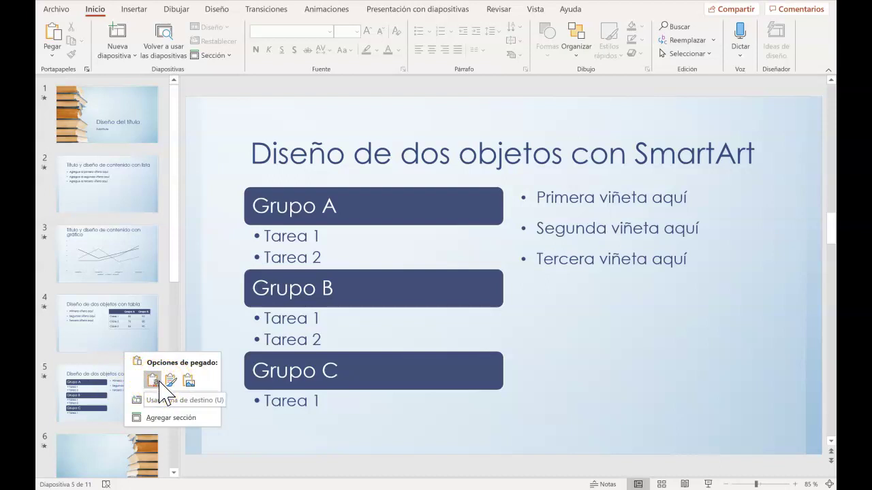
{"action": "left_click", "coordinate": [171, 384]}
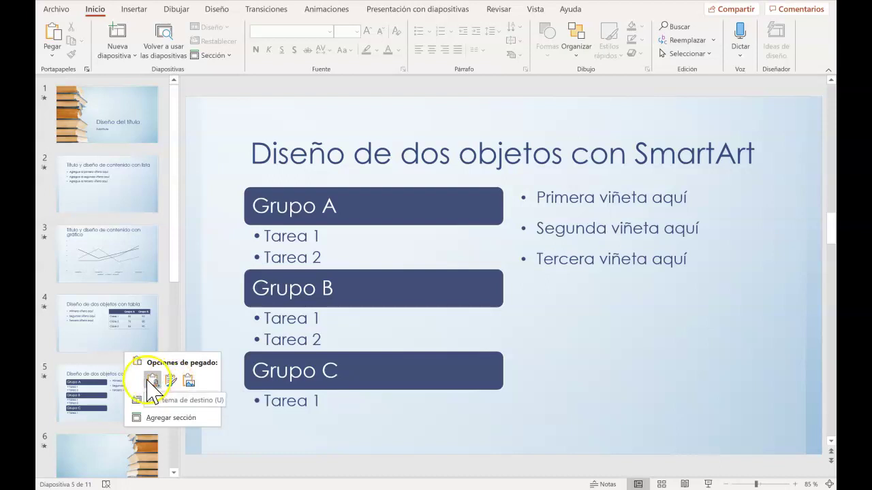
{"action": "left_click", "coordinate": [152, 382]}
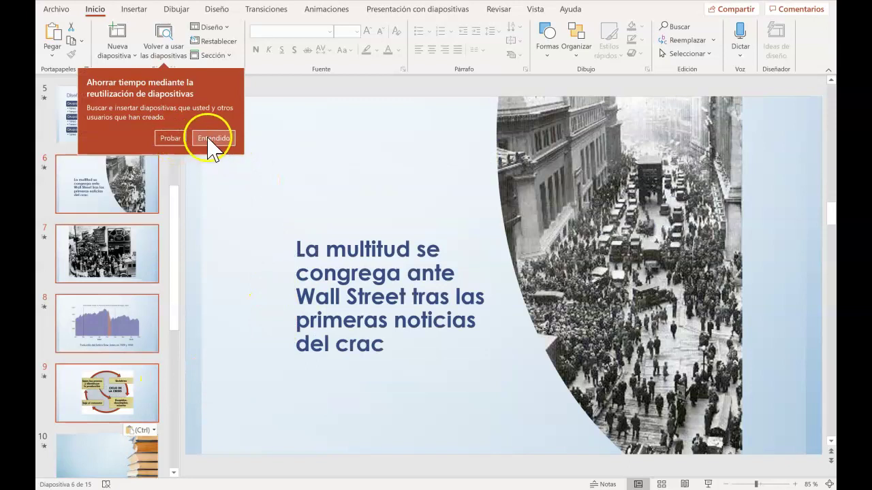
- Dismiss the reuse-slides tip and inspect pasted slides 6 and 7 (Wall Street crowd, Union Bank)
{"action": "left_click", "coordinate": [209, 138]}
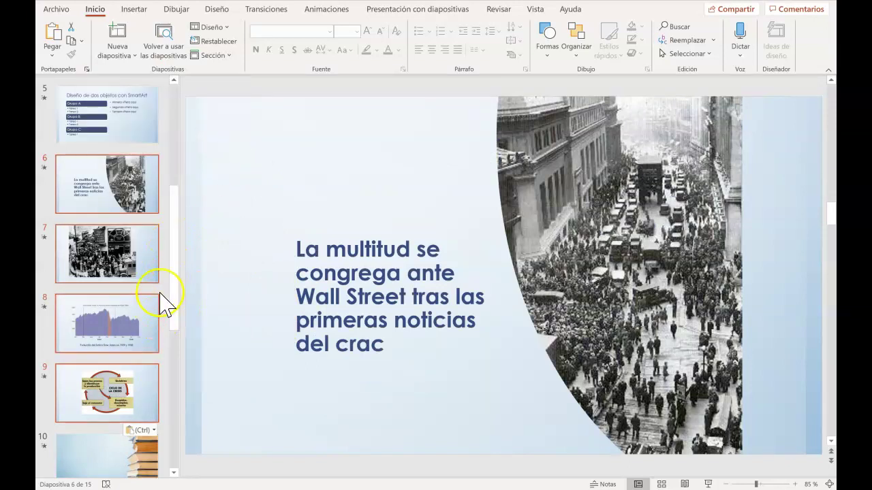
{"action": "left_click_drag", "start_coordinate": [178, 267], "coordinate": [179, 228]}
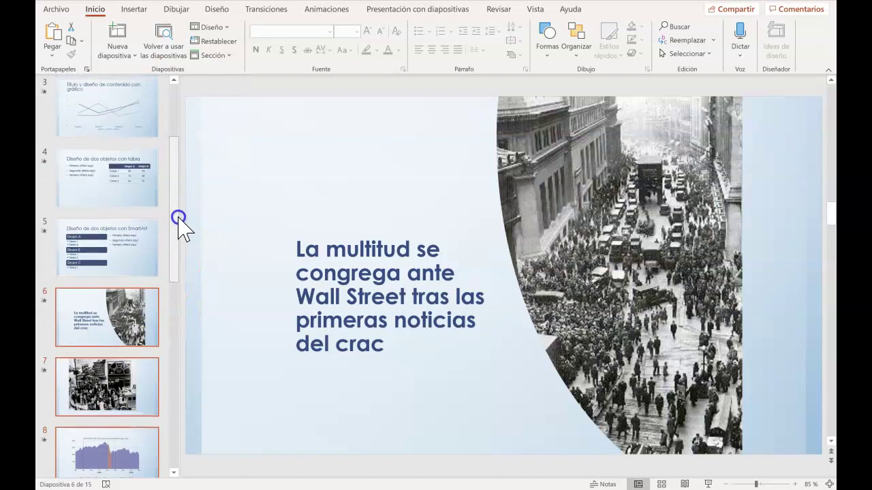
{"action": "left_click", "coordinate": [126, 317]}
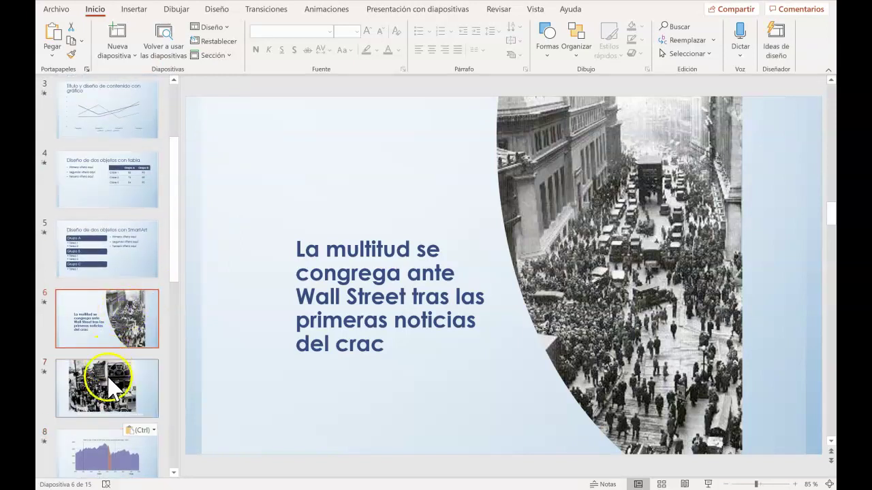
{"action": "left_click", "coordinate": [149, 387]}
- Review slide 8, step back to slide 5, then return through slides 7 and 6
{"action": "scroll", "coordinate": [306, 325], "scroll_direction": "down", "scroll_amount": 3}
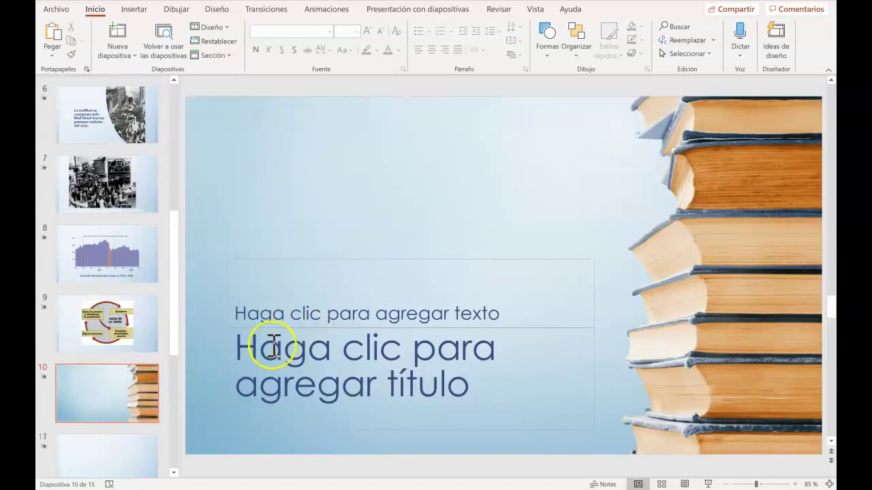
{"action": "left_click", "coordinate": [125, 259]}
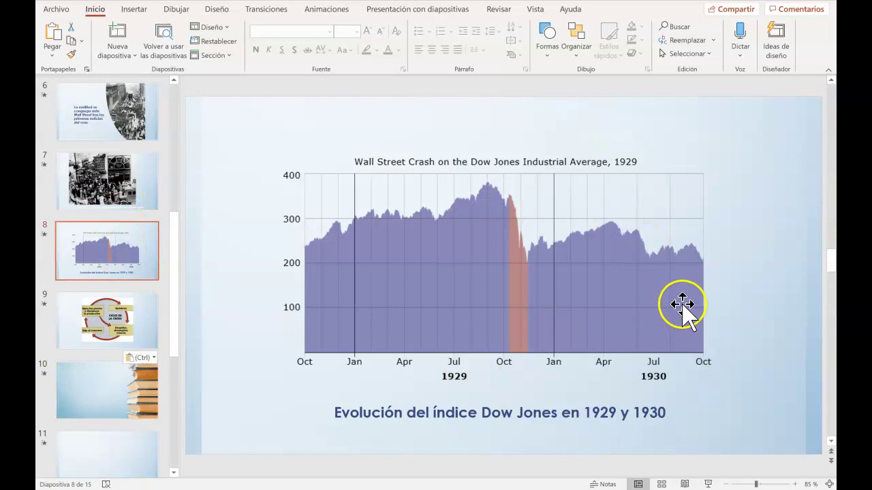
{"action": "key", "text": "Up"}
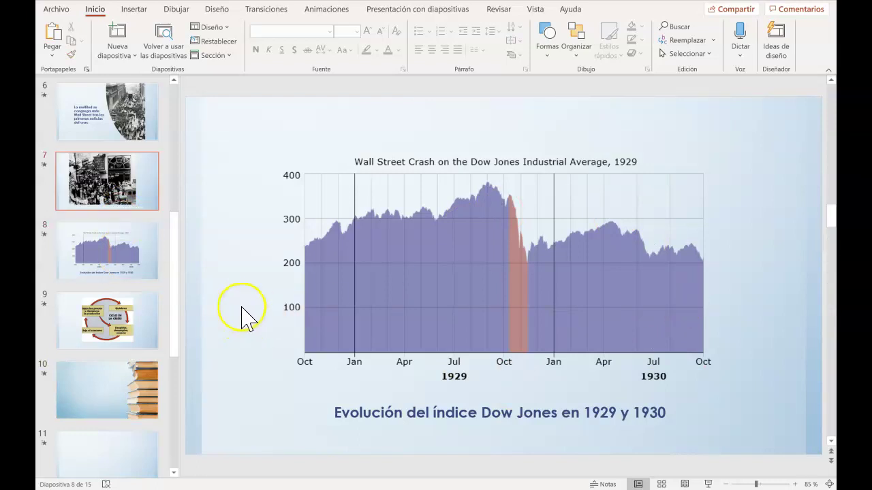
{"action": "key", "text": "Up"}
{"action": "key", "text": "Up"}
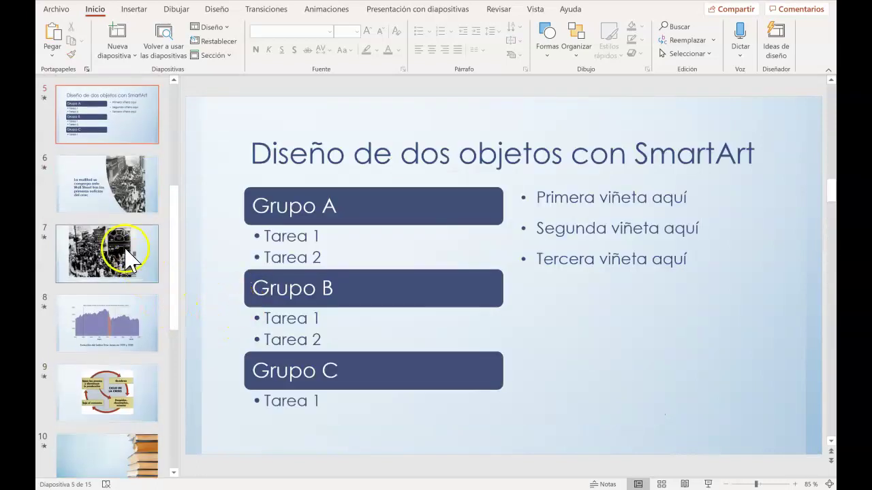
{"action": "left_click", "coordinate": [127, 249]}
{"action": "left_click", "coordinate": [125, 200]}
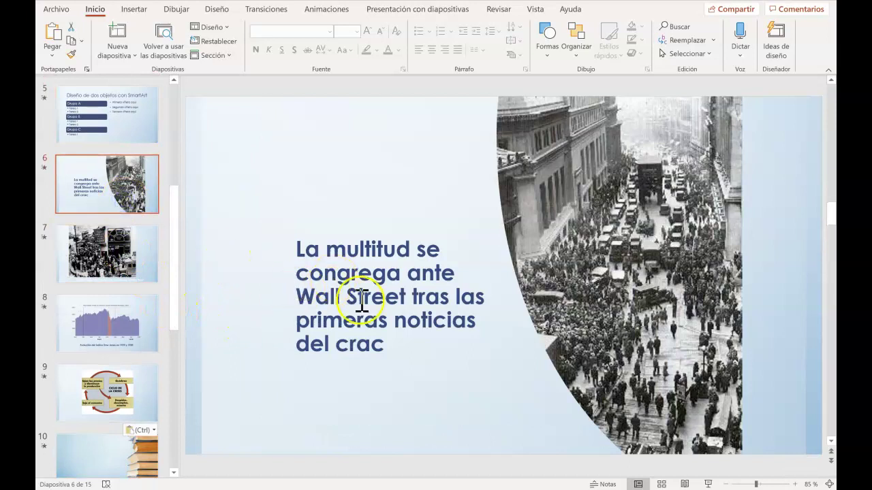